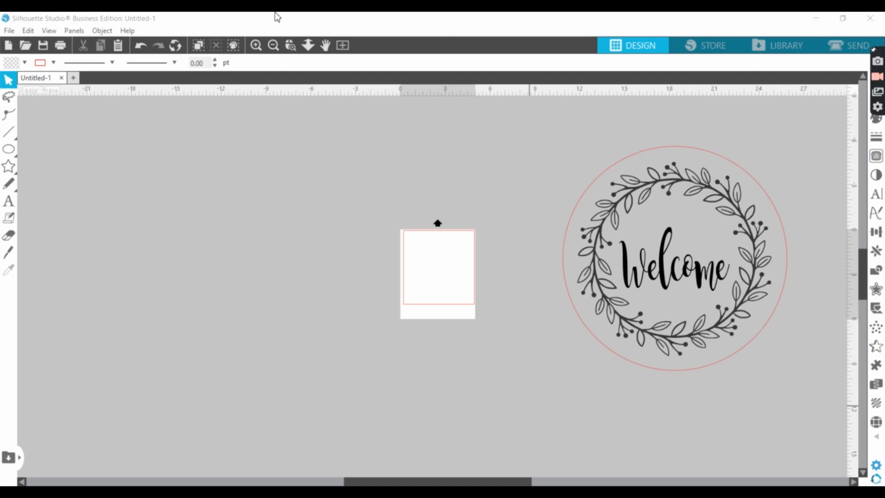
# - Draw an ellipse about 14.9 by 12.4 in on the empty workspace left of the page
pyautogui.click(8, 201)
pyautogui.click(7, 150)
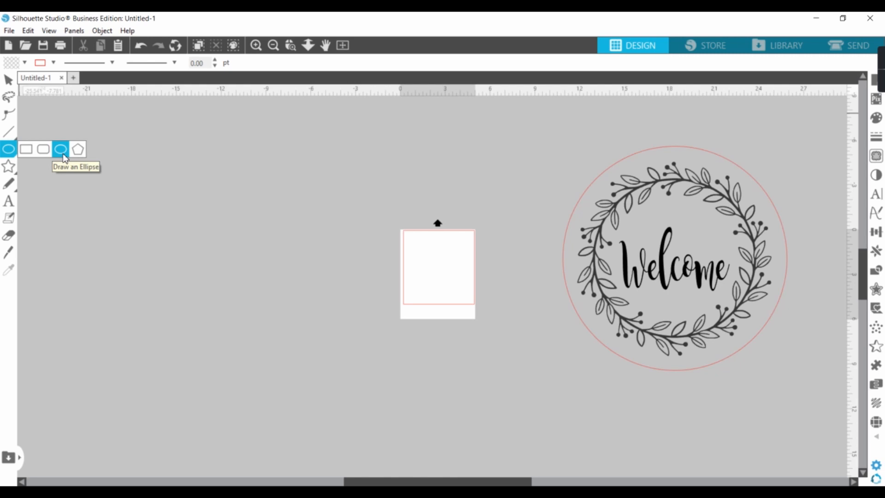
pyautogui.moveTo(121, 182)
pyautogui.mouseDown()
pyautogui.moveTo(99, 231)
pyautogui.moveTo(137, 314)
pyautogui.moveTo(344, 367)
pyautogui.mouseUp()
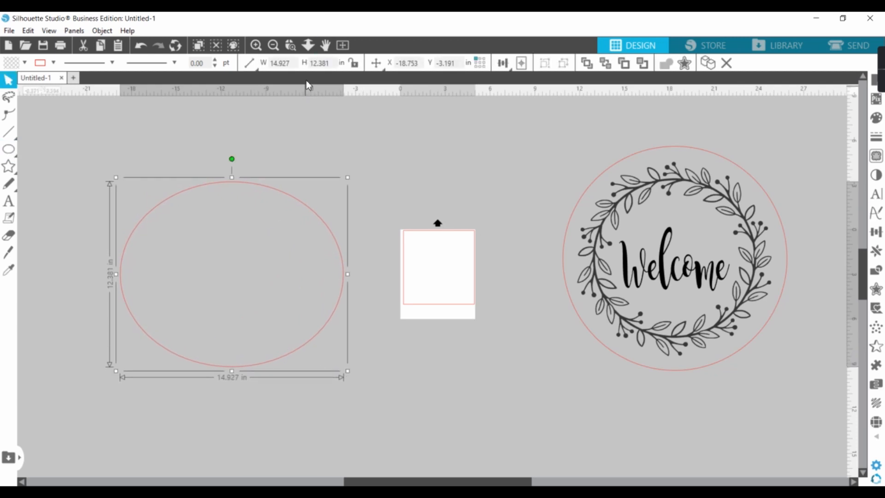
# - Set the ellipse's height and width to 15 in to make it a circle
pyautogui.click(333, 64)
pyautogui.write('15')
pyautogui.press('Return')
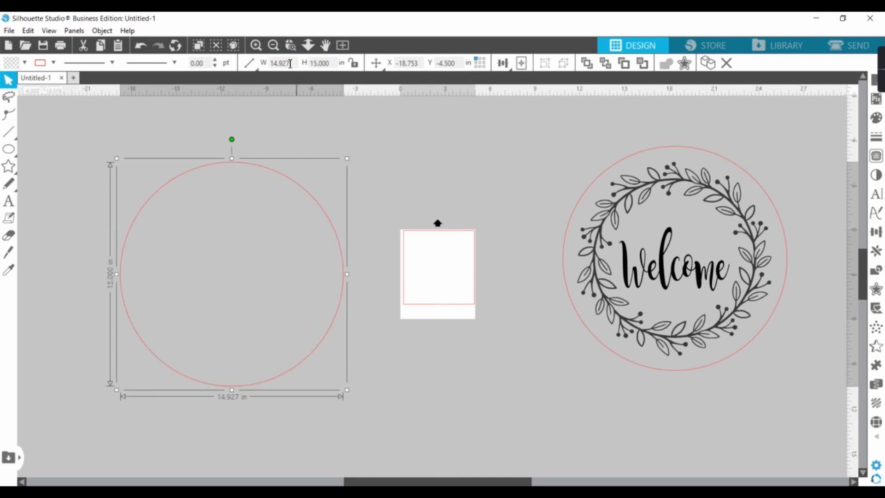
pyautogui.click(290, 64)
pyautogui.moveTo(242, 64)
pyautogui.write('15')
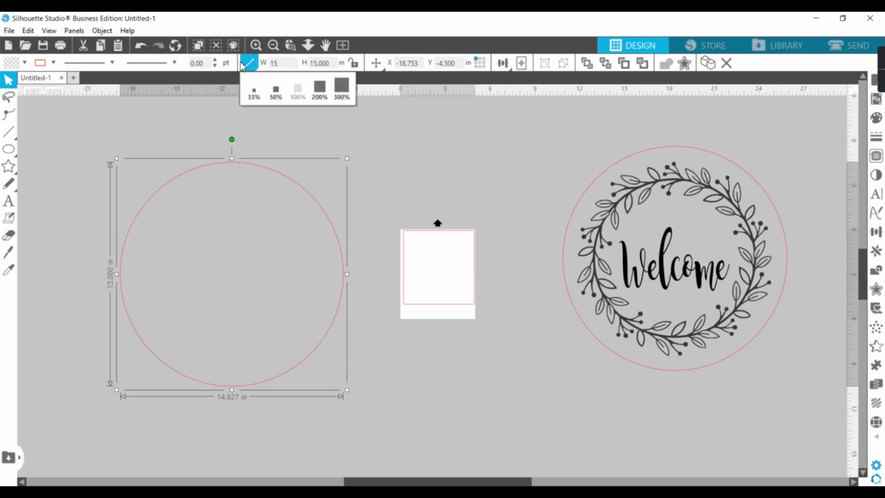
pyautogui.press('Return')
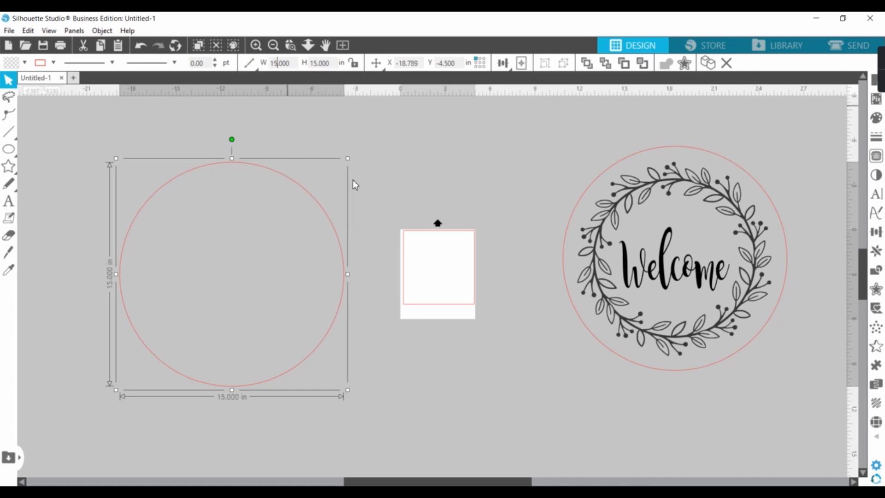
pyautogui.click(420, 385)
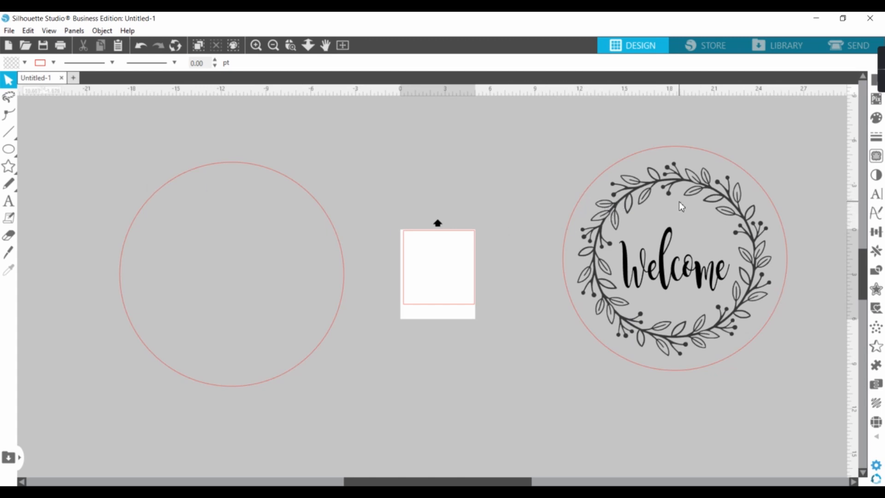
# - Copy the wreath into the new empty circle and recentre the remaining wreath around the right-hand Welcome text
pyautogui.click(648, 181)
pyautogui.rightClick(648, 179)
pyautogui.click(695, 228)
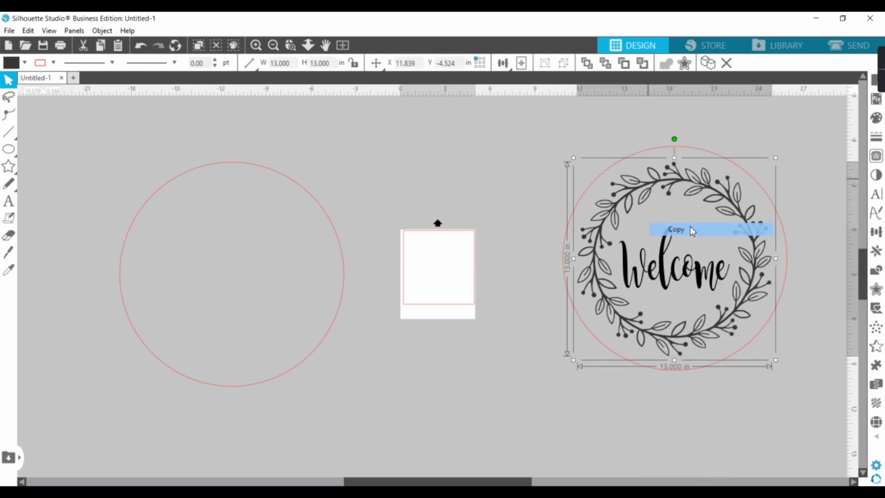
pyautogui.rightClick(151, 228)
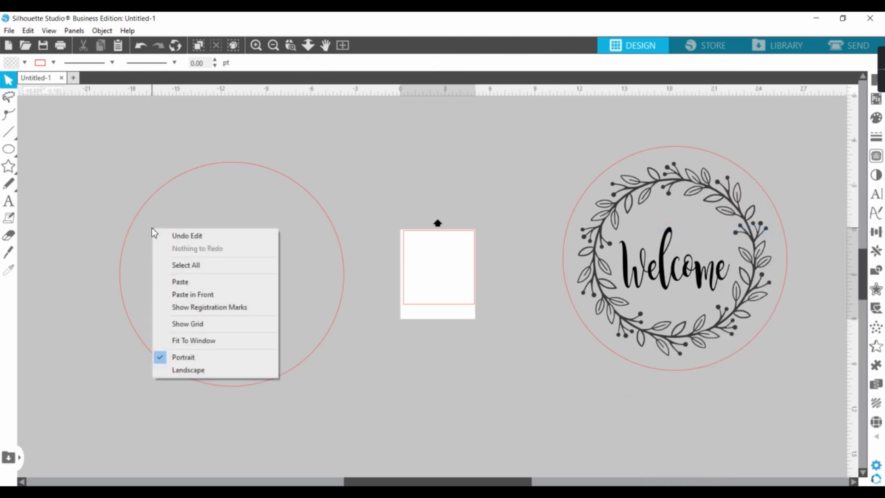
pyautogui.click(191, 283)
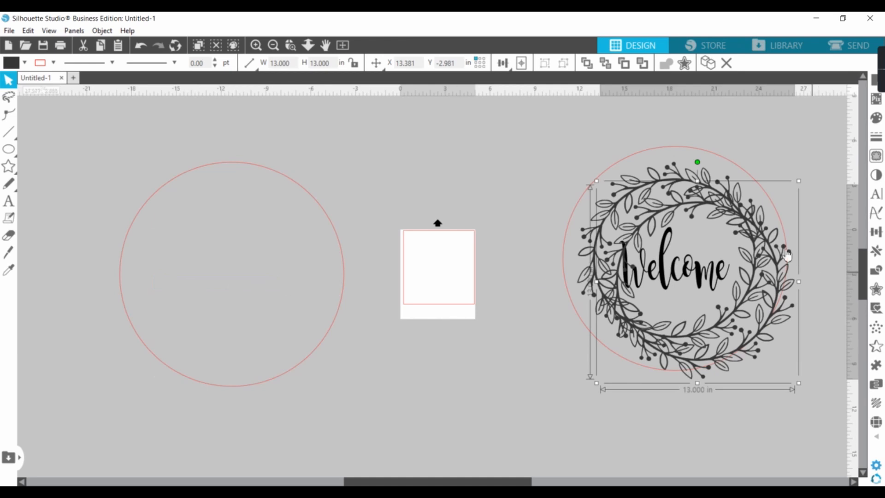
pyautogui.moveTo(636, 212); pyautogui.dragTo(170, 202)
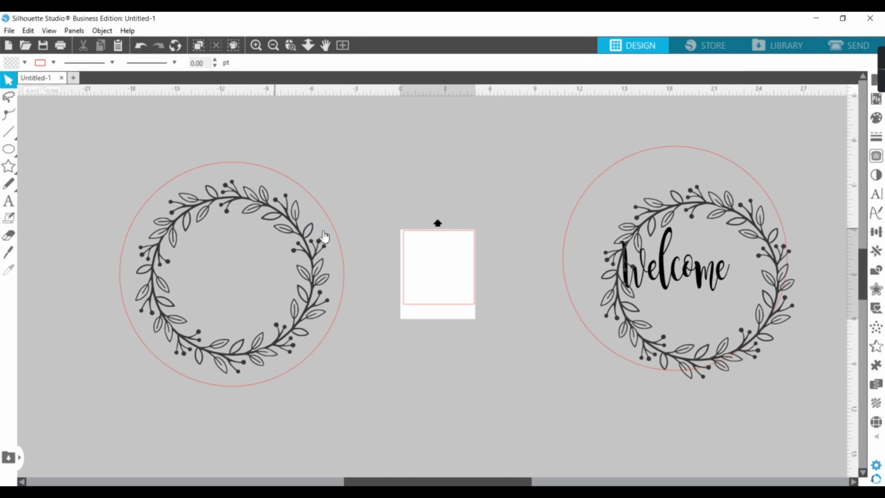
pyautogui.moveTo(667, 209); pyautogui.dragTo(643, 190)
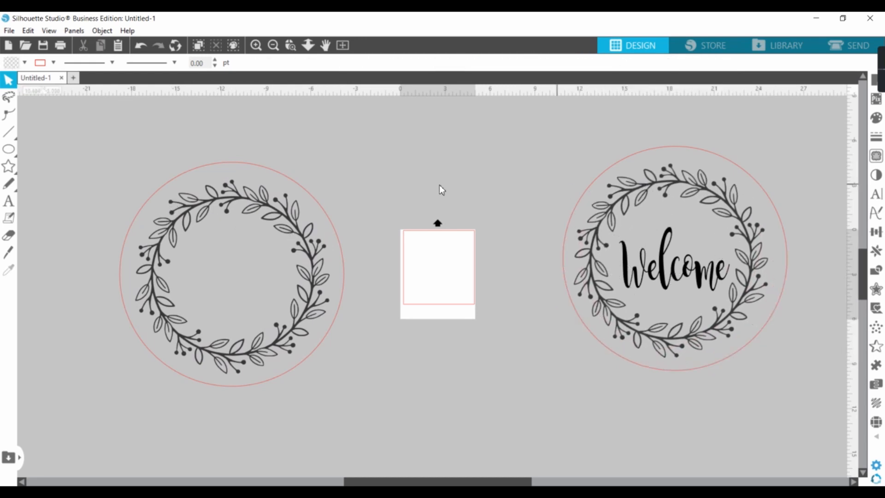
pyautogui.click(226, 195)
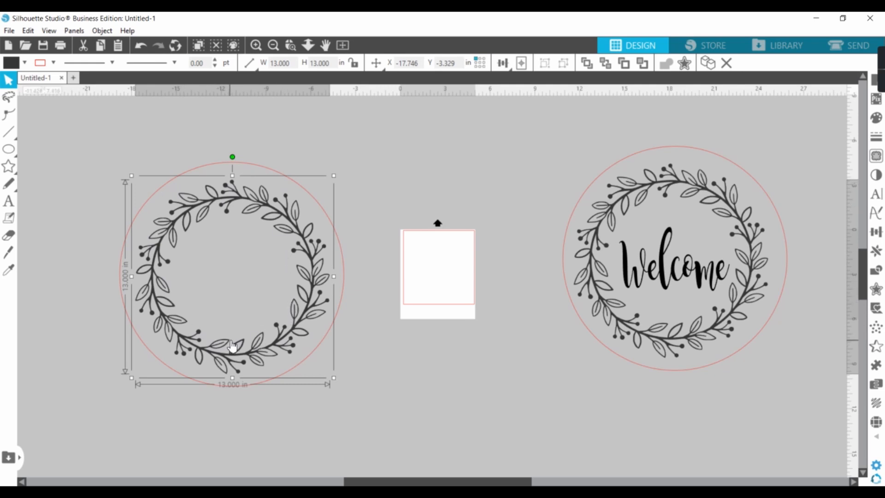
# - Copy the Welcome text and place the duplicate inside the wreath in the new circle
pyautogui.click(662, 278)
pyautogui.rightClick(664, 277)
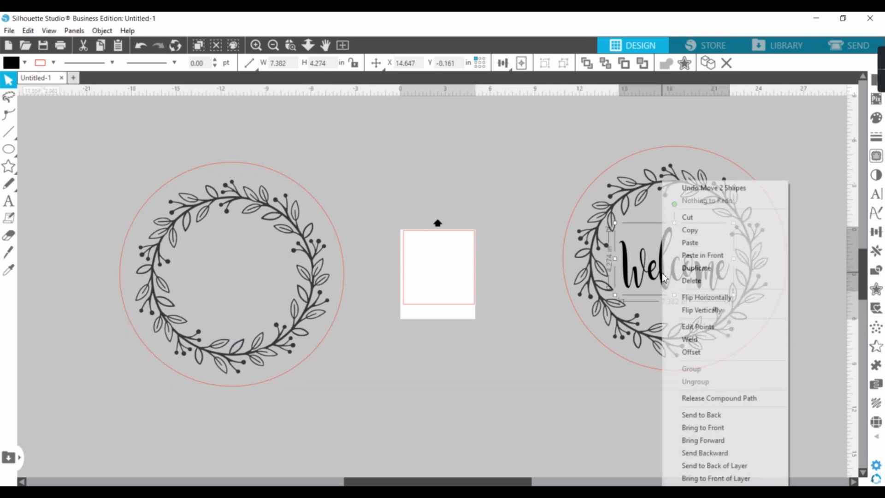
pyautogui.click(689, 230)
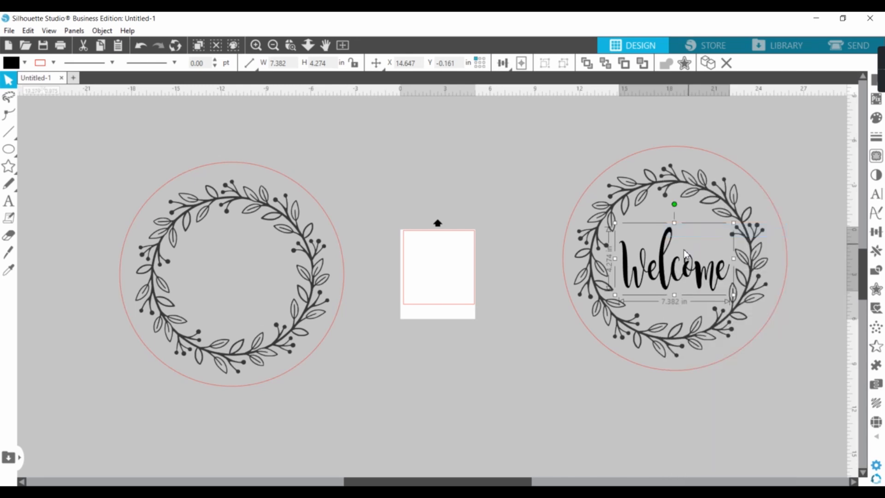
pyautogui.rightClick(241, 262)
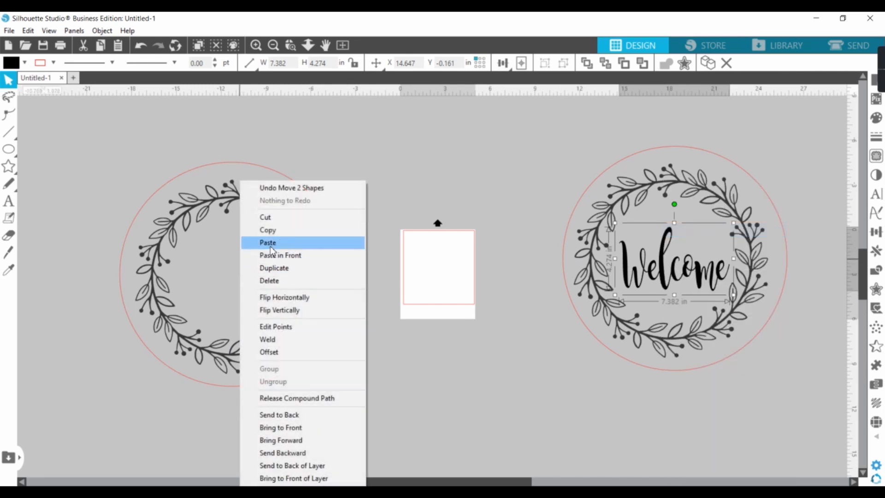
pyautogui.click(271, 243)
pyautogui.moveTo(691, 304); pyautogui.dragTo(323, 272)
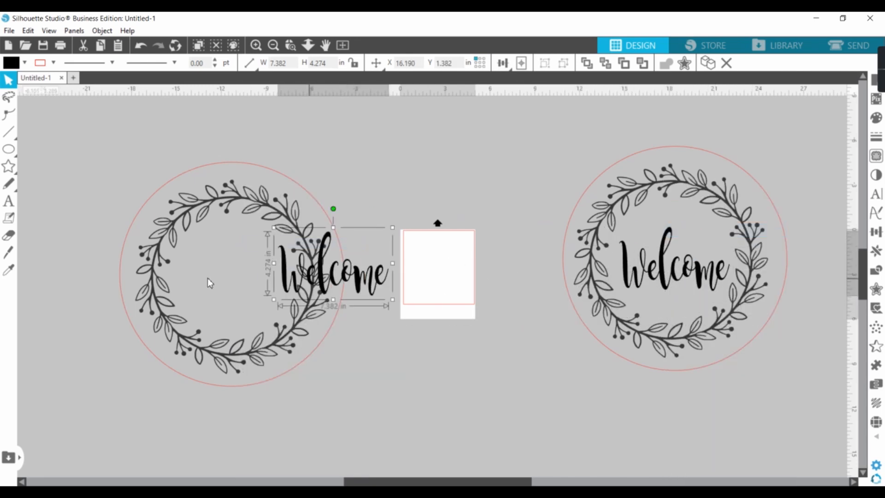
pyautogui.moveTo(207, 278); pyautogui.dragTo(207, 298)
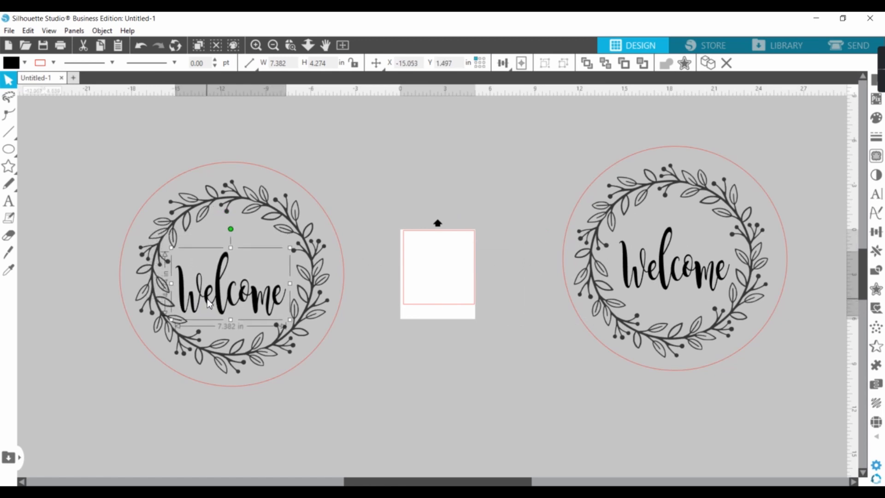
# - Align the new circle, its wreath and its Welcome text to a common centre horizontally and vertically
pyautogui.moveTo(92, 118); pyautogui.dragTo(408, 465)
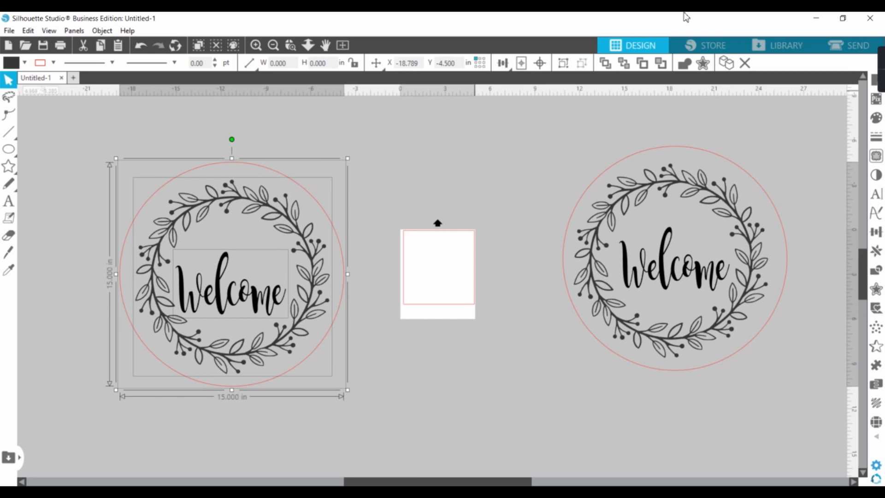
pyautogui.click(509, 70)
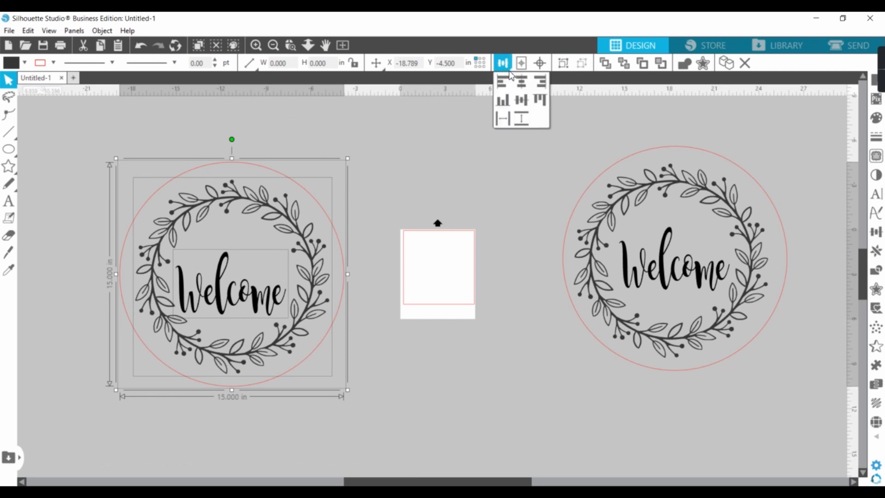
pyautogui.click(521, 82)
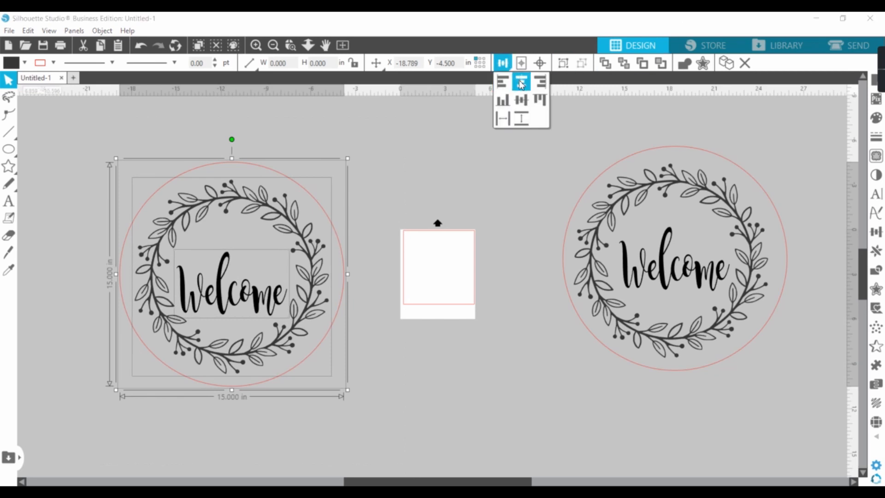
pyautogui.click(522, 109)
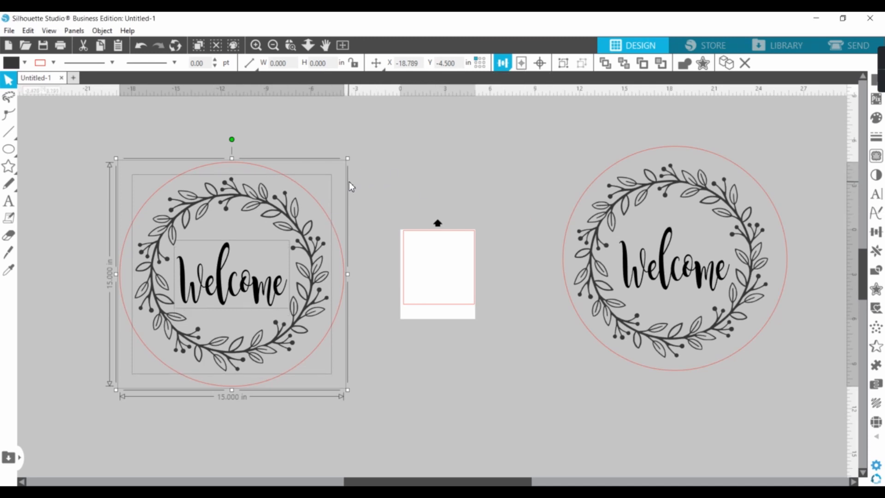
pyautogui.click(402, 188)
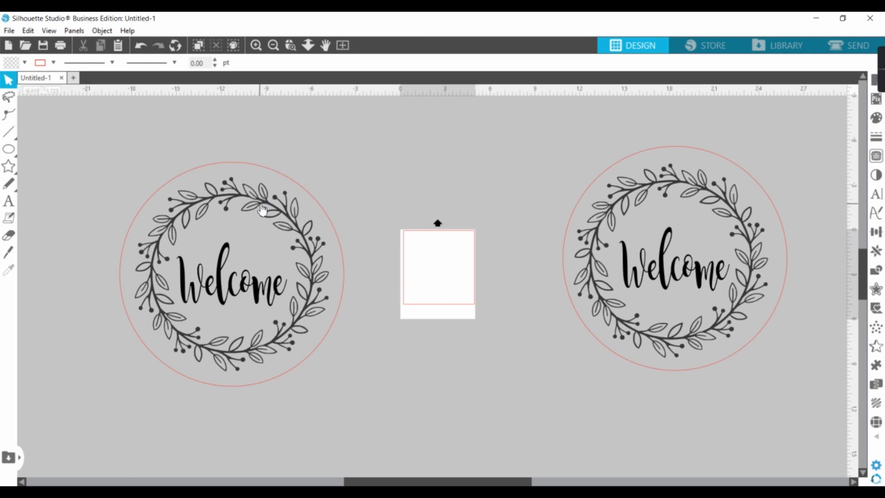
# - Split the left wreath in two with a straight Knife cut running across it near the bottom of the Welcome text
pyautogui.moveTo(16, 187)
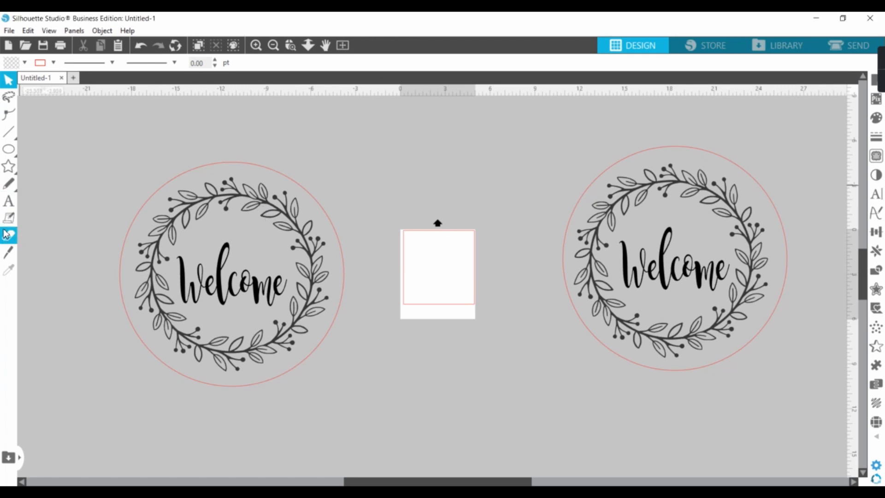
pyautogui.click(10, 253)
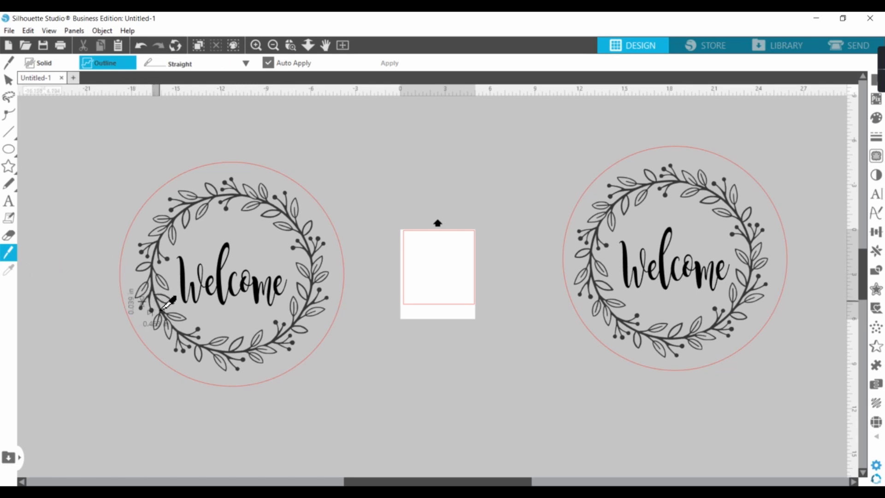
pyautogui.moveTo(159, 307); pyautogui.dragTo(309, 304)
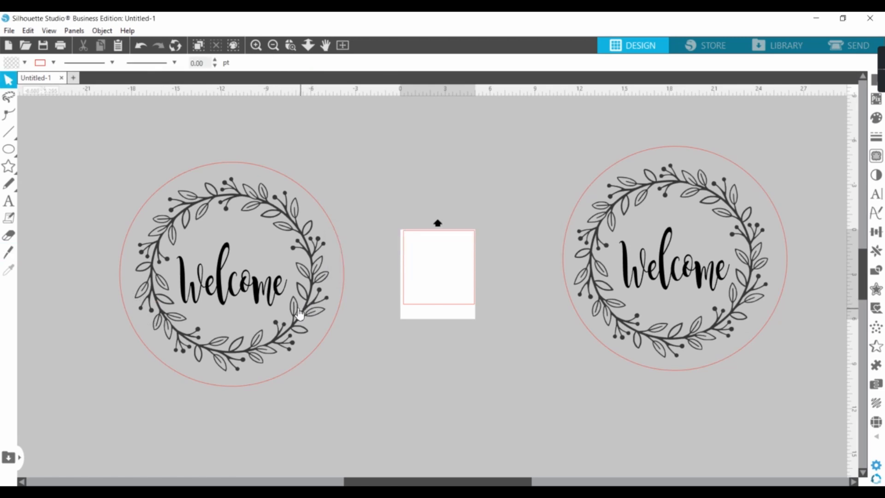
pyautogui.click(10, 252)
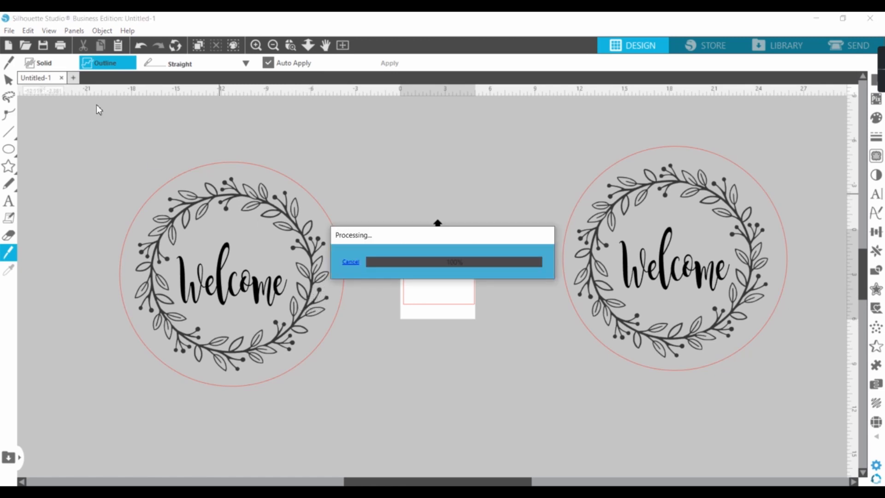
pyautogui.click(8, 80)
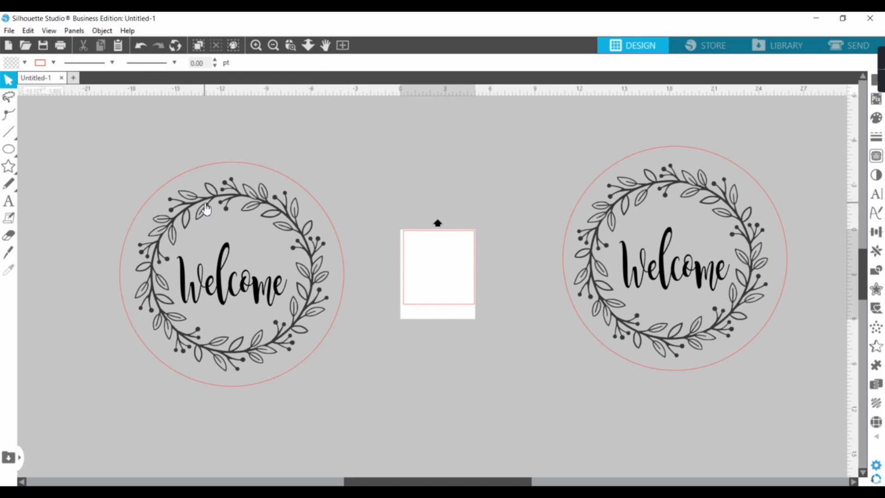
# - Move the upper and lower wreath pieces out of the left circle to the area around the page
pyautogui.moveTo(206, 209); pyautogui.dragTo(421, 137)
pyautogui.click(162, 348)
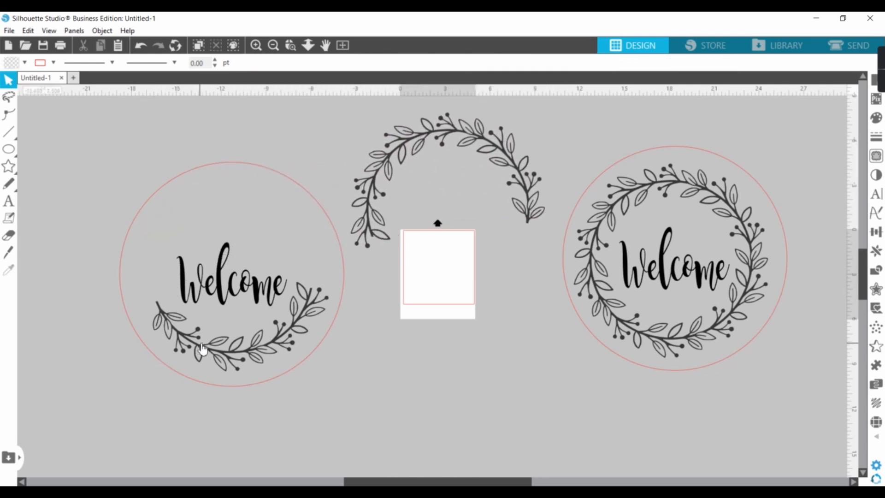
pyautogui.moveTo(218, 346); pyautogui.dragTo(477, 247)
pyautogui.click(539, 220)
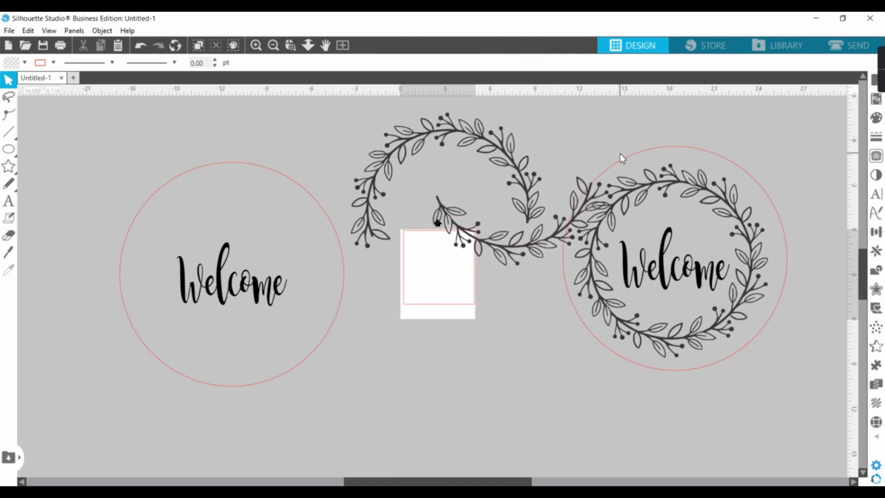
# - Delete the original right-hand design, including its circle, wreath and Welcome text
pyautogui.moveTo(745, 396); pyautogui.dragTo(551, 204)
pyautogui.click(637, 236)
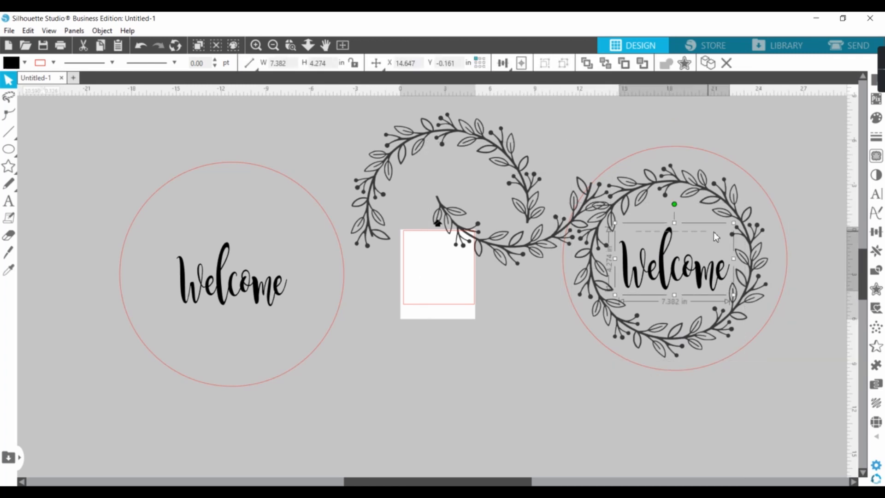
pyautogui.keyDown('shift'); pyautogui.click(640, 151); pyautogui.keyUp('shift')
pyautogui.keyDown('shift'); pyautogui.click(650, 183); pyautogui.keyUp('shift')
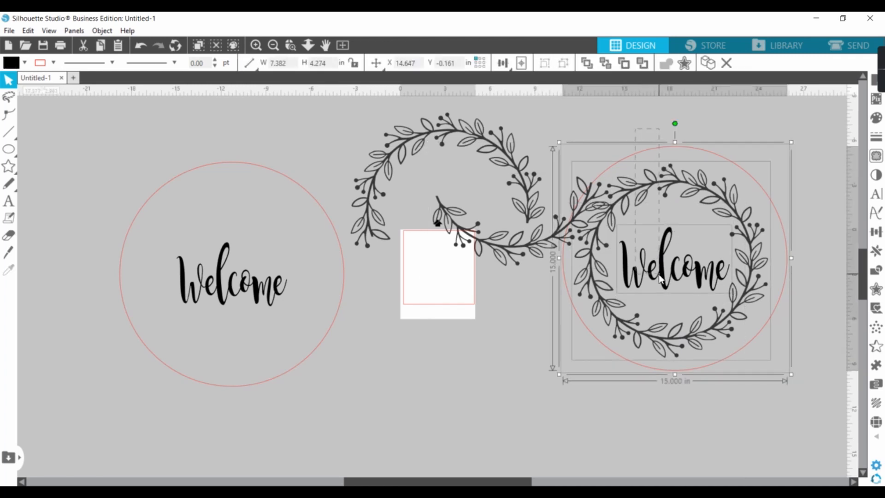
pyautogui.press('Delete')
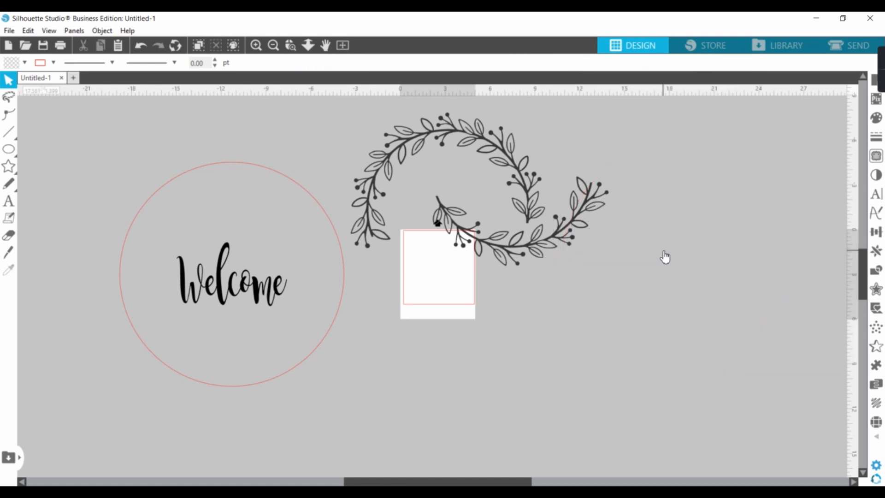
# - Move both wreath pieces together further right, and move the Welcome text out of the circle to below the page
pyautogui.moveTo(338, 119); pyautogui.dragTo(401, 309)
pyautogui.click(684, 352)
pyautogui.click(389, 226)
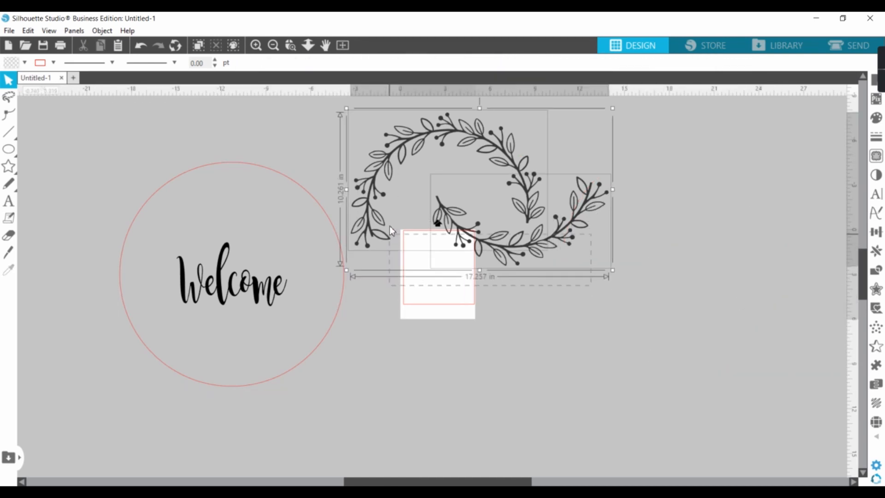
pyautogui.moveTo(435, 144); pyautogui.dragTo(535, 175)
pyautogui.click(519, 368)
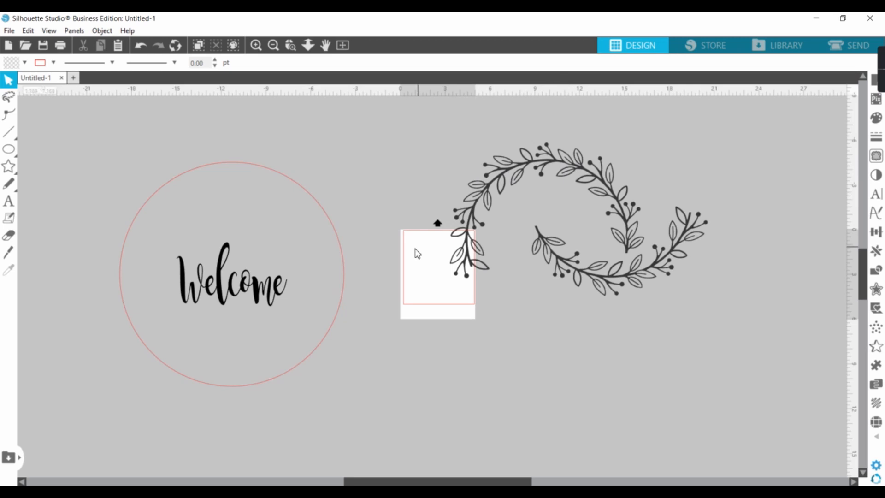
pyautogui.moveTo(238, 290); pyautogui.dragTo(422, 392)
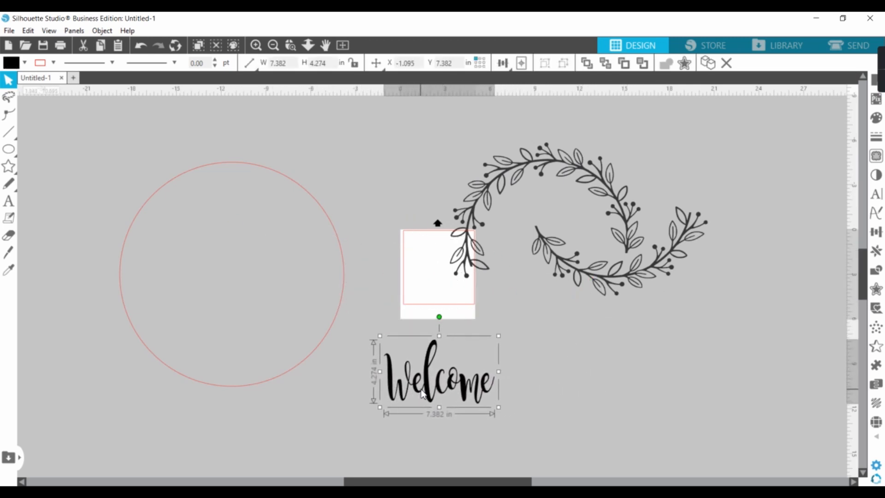
# - Select both wreath pieces, start saving the design to the hard drive, and choose SVG as the file format
pyautogui.moveTo(395, 138); pyautogui.dragTo(724, 302)
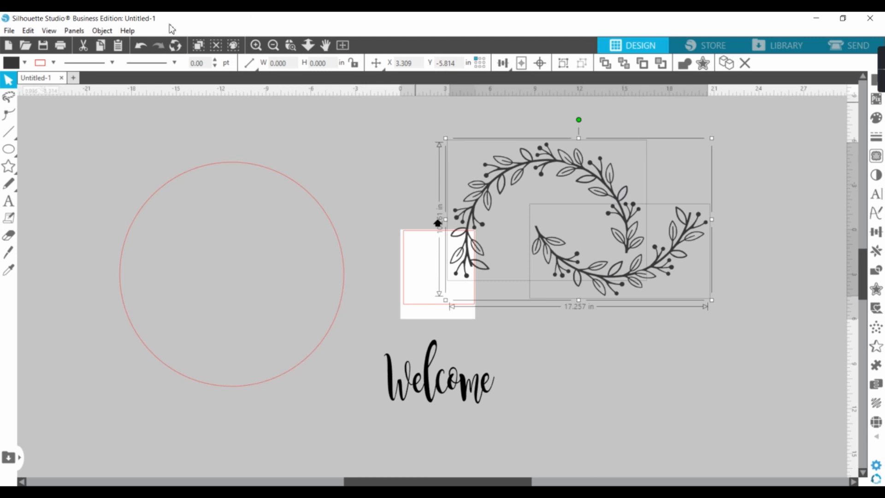
pyautogui.click(9, 31)
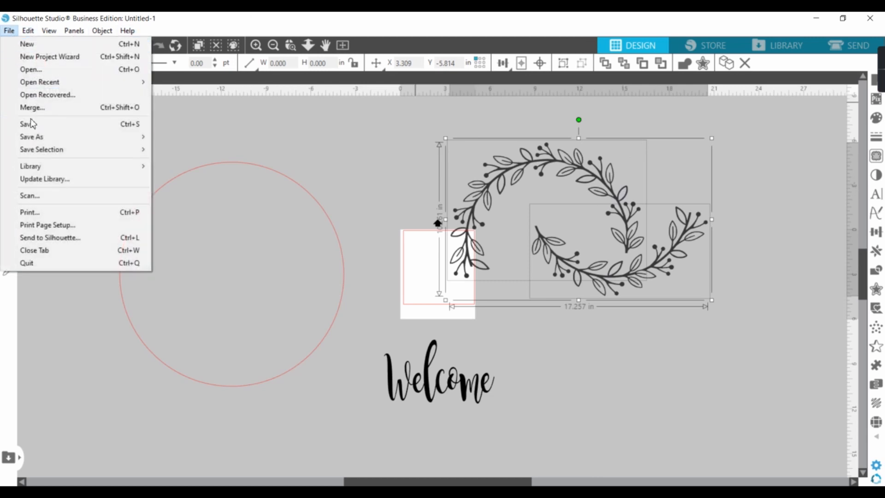
pyautogui.moveTo(34, 140)
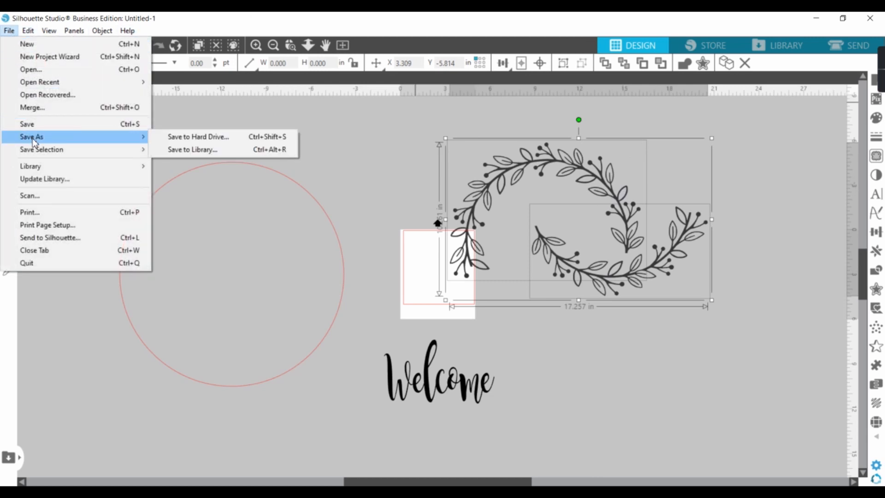
pyautogui.click(189, 137)
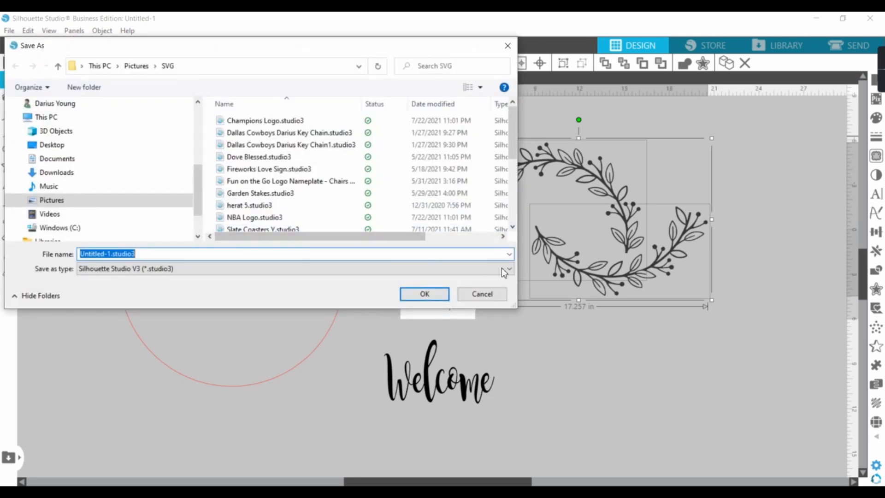
pyautogui.click(506, 269)
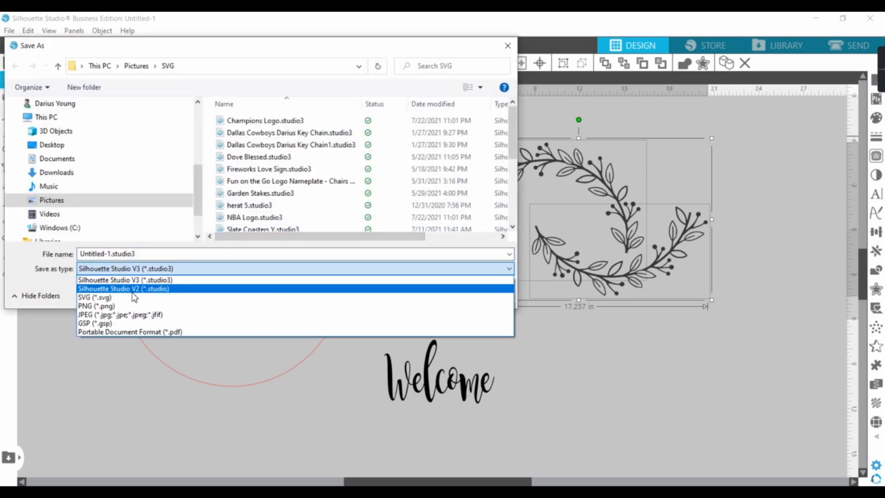
pyautogui.click(122, 299)
# - Try to save the file as "Welcome Wreath - Wood Round.svg", decline replacing the existing file, and cancel the save
pyautogui.click(120, 251)
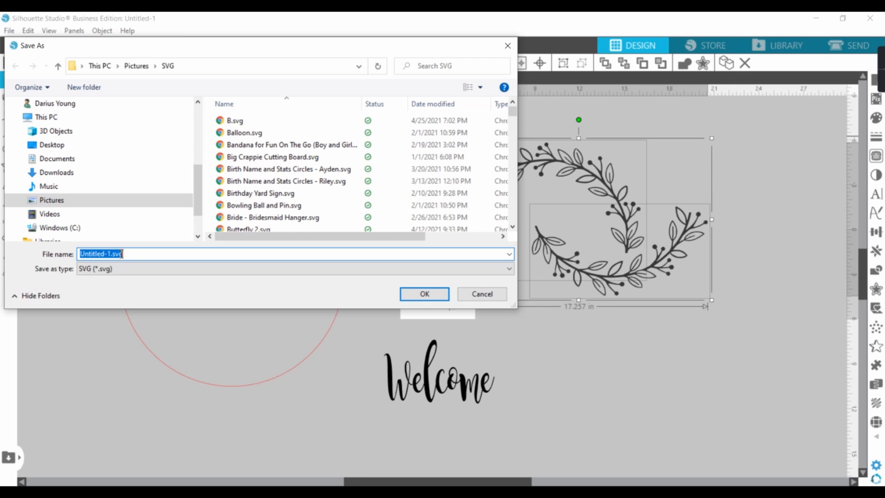
pyautogui.write('Welcom')
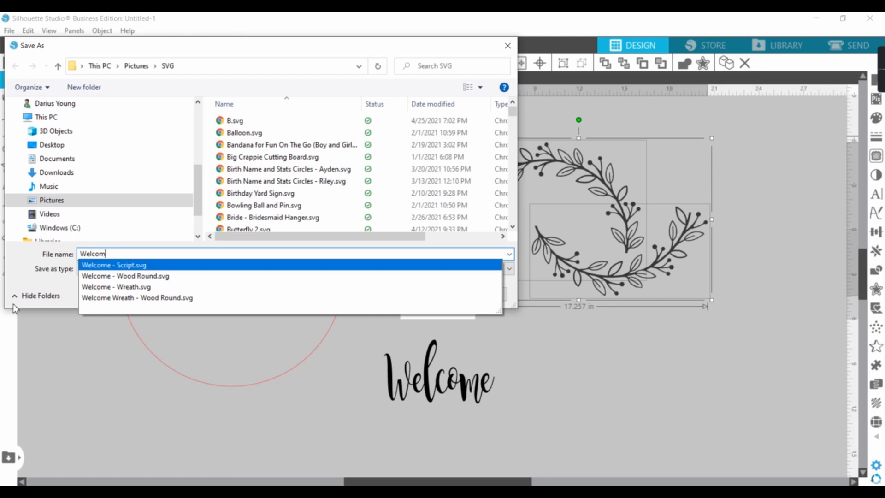
pyautogui.click(121, 298)
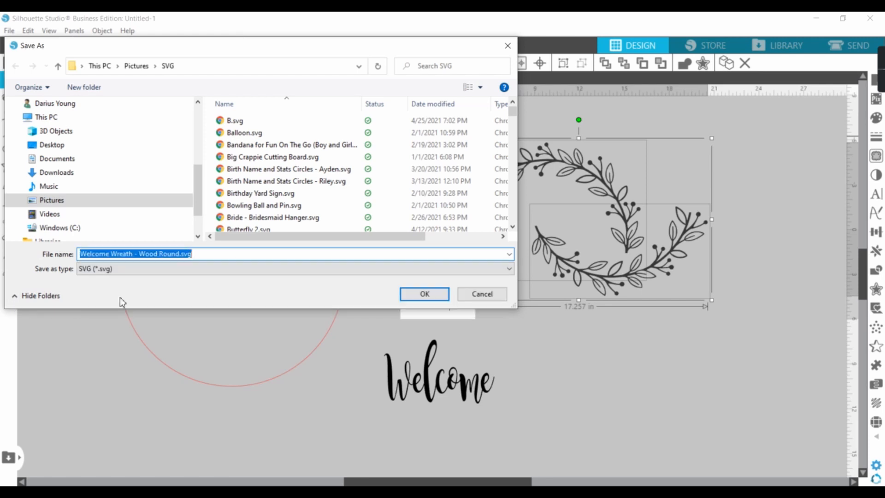
pyautogui.click(422, 295)
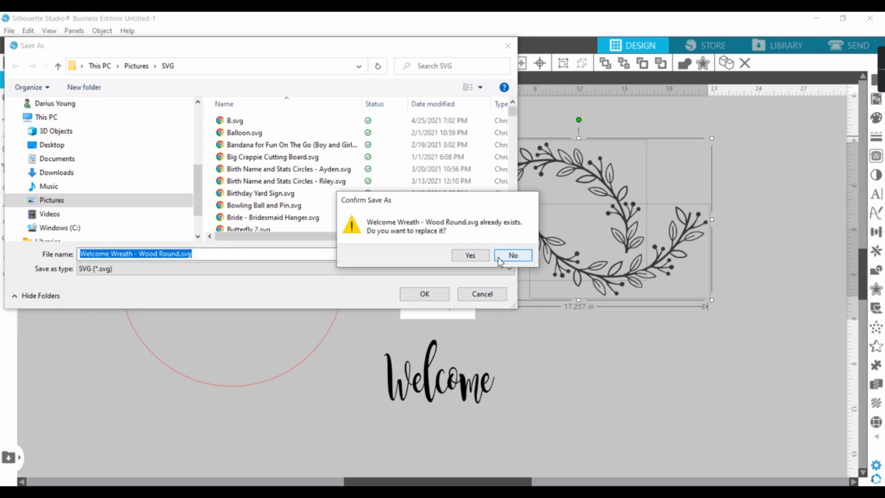
pyautogui.click(504, 256)
pyautogui.click(482, 293)
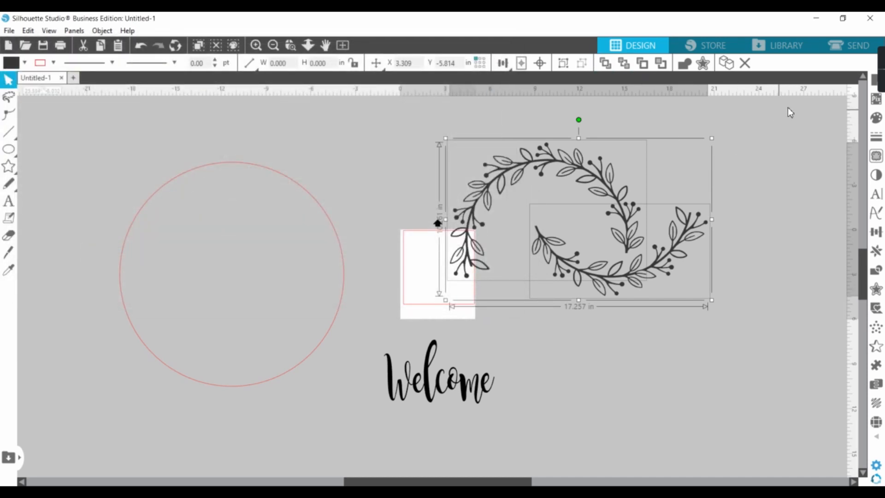
# - Switch to the Glowforge app, open the wreath's laser settings, and try the Engrave, Cut and Score operations
pyautogui.moveTo(880, 72)
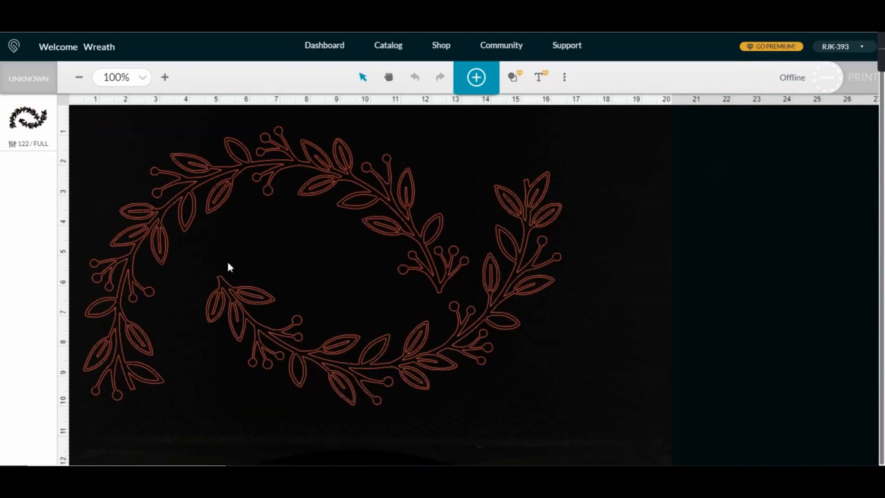
pyautogui.click(44, 128)
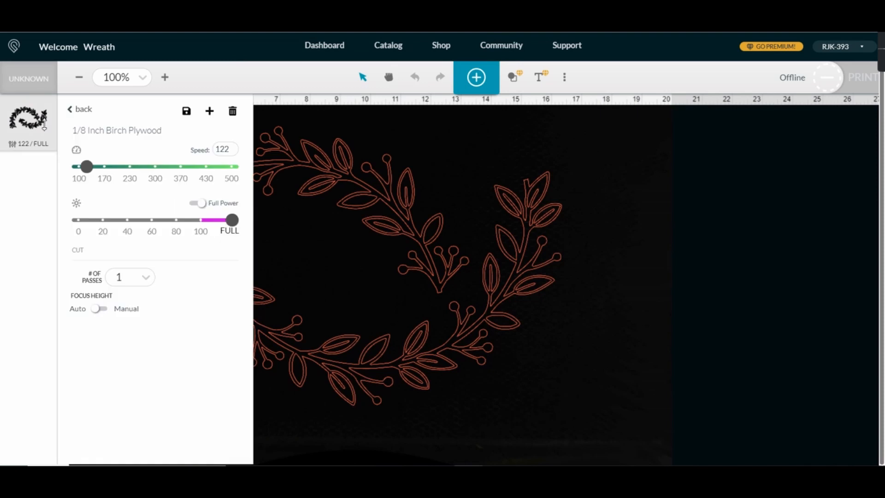
pyautogui.click(71, 109)
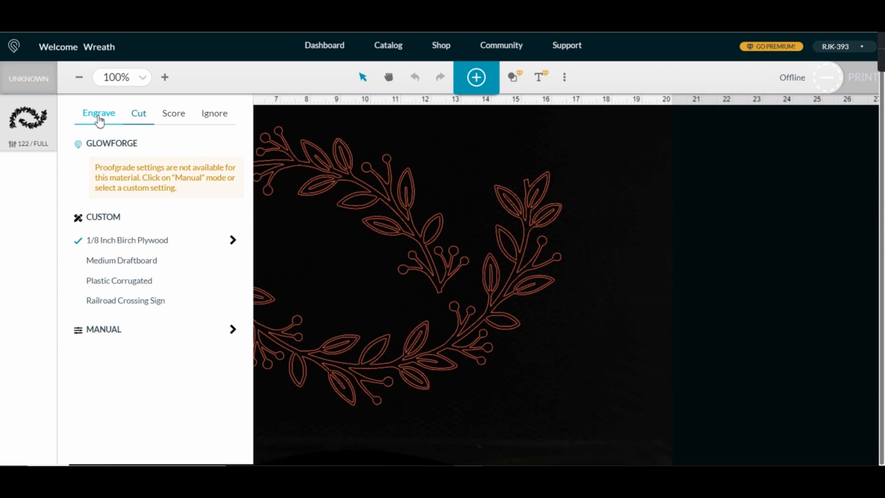
pyautogui.click(98, 119)
pyautogui.click(137, 120)
pyautogui.click(176, 119)
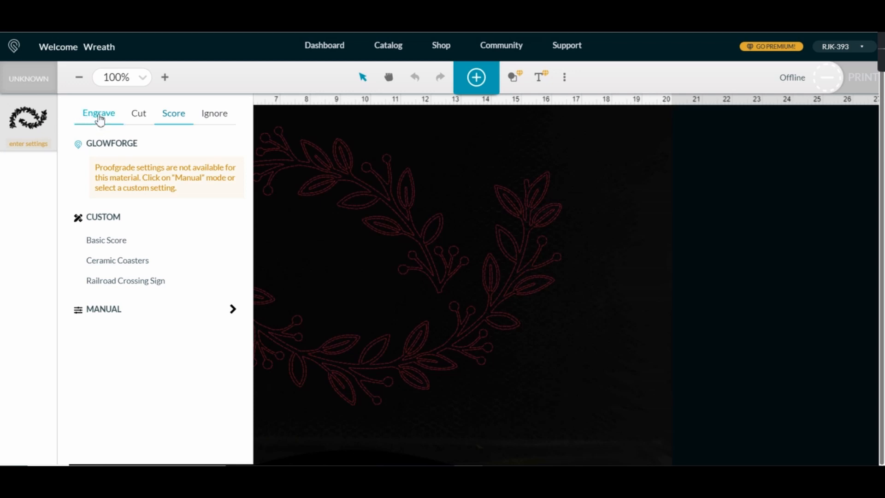
# - Set the wreath to Cut with the custom 1/8 Inch Birch Plywood setting, review its details, and close the settings
pyautogui.click(141, 119)
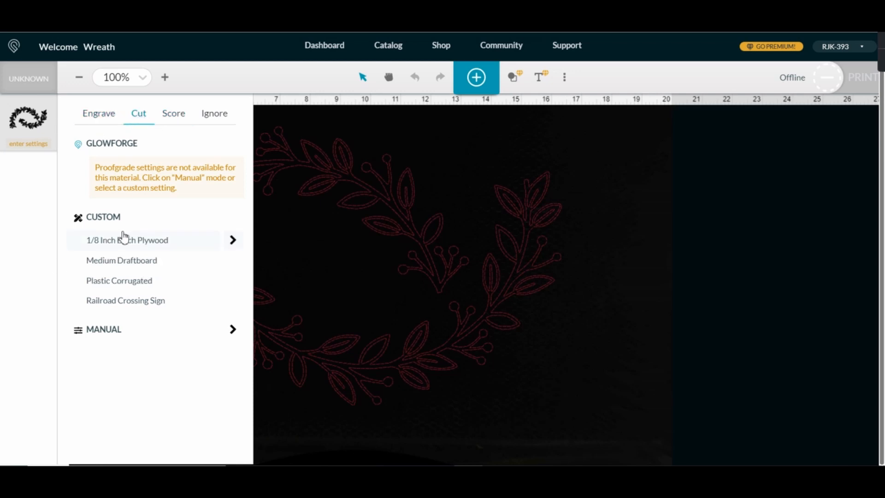
pyautogui.click(161, 246)
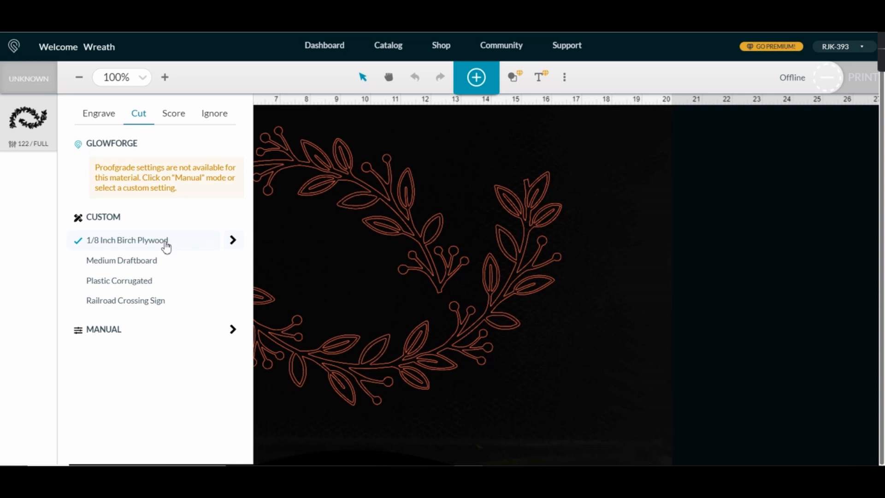
pyautogui.click(233, 241)
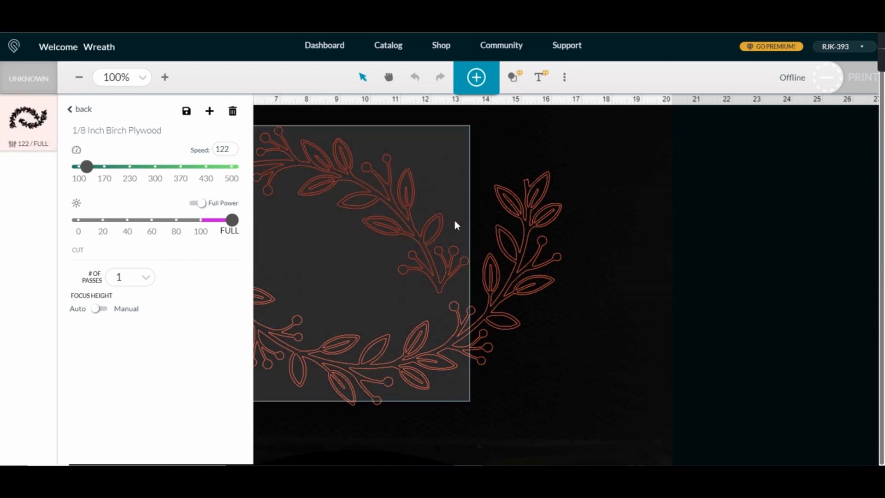
pyautogui.click(70, 110)
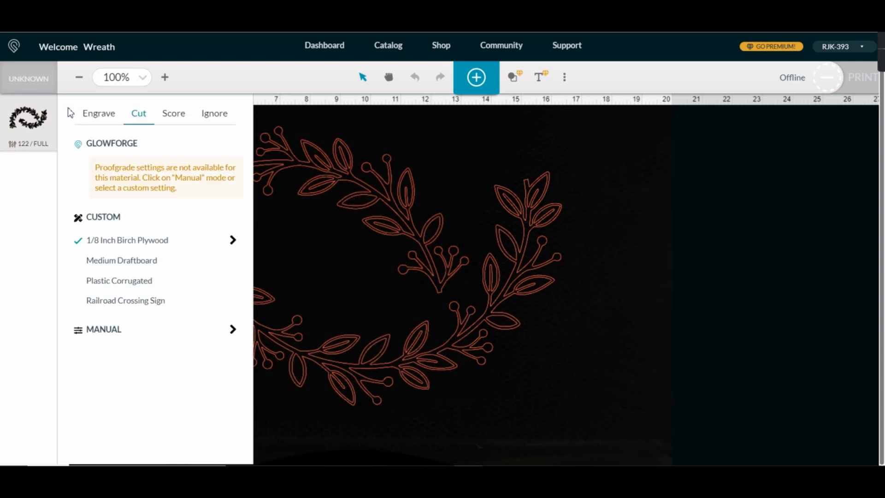
pyautogui.click(83, 116)
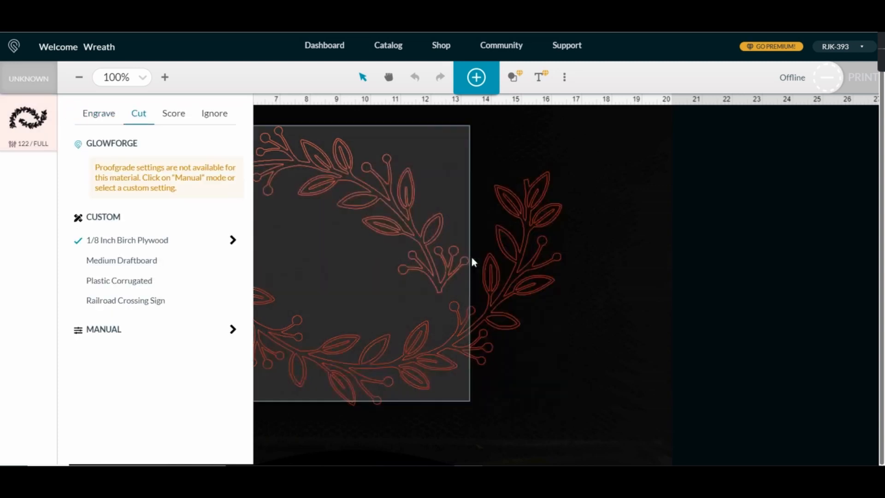
pyautogui.click(680, 246)
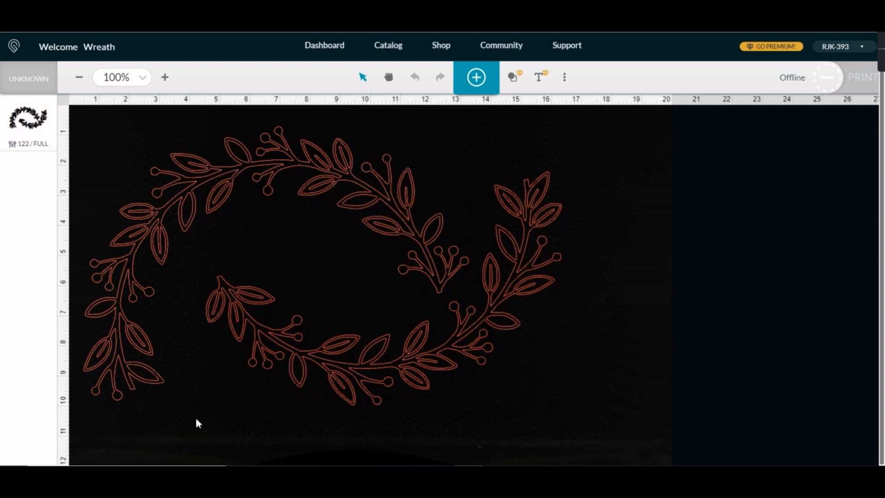